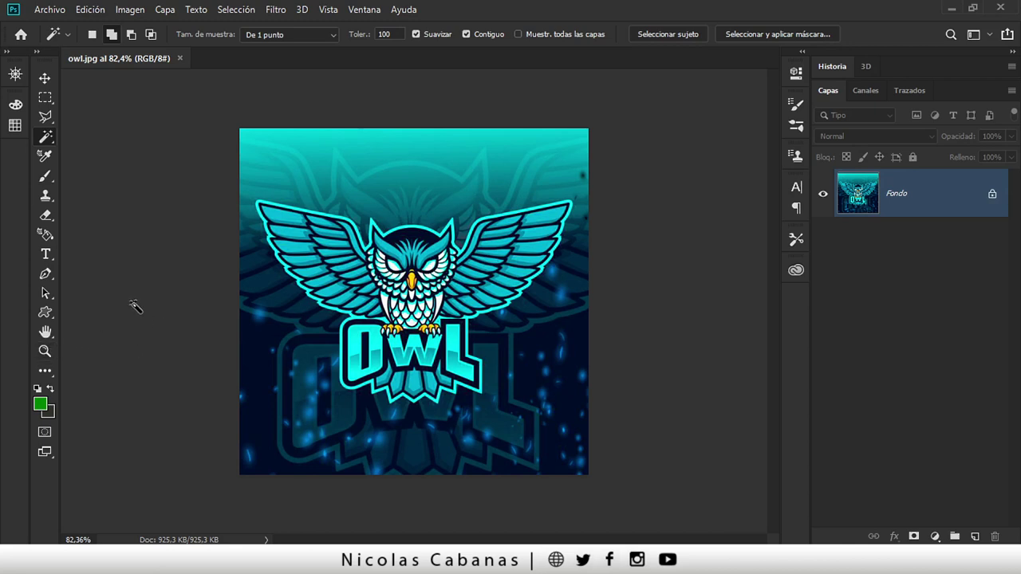
Step: Sample the teal background with the Magic Wand and zoom in on the owl's upper outline
click(405, 220)
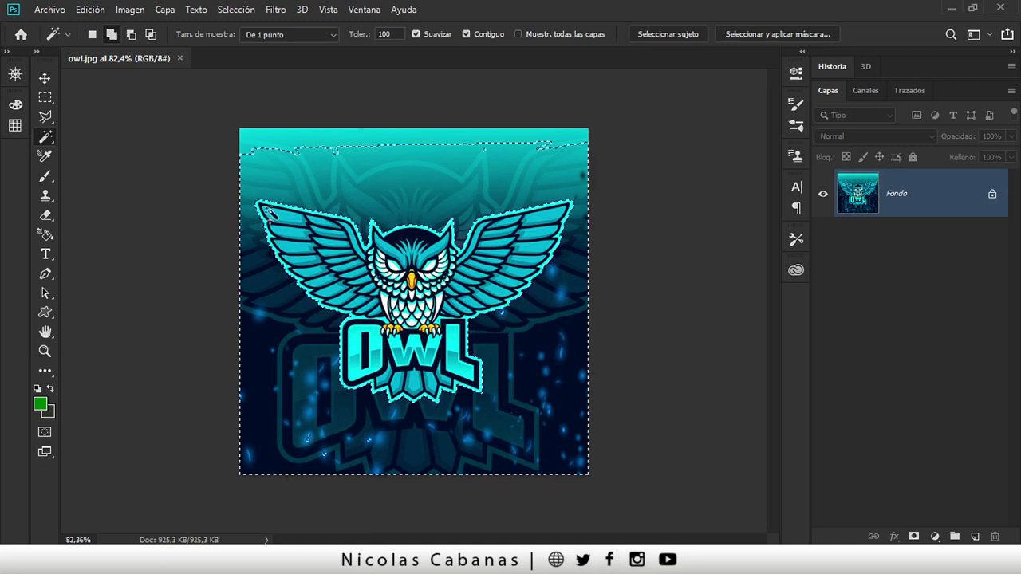
key(z)
mouse_move(413, 203)
mouse_down()
mouse_move(456, 208)
mouse_move(409, 292)
mouse_move(462, 297)
mouse_move(380, 307)
mouse_move(393, 325)
mouse_up()
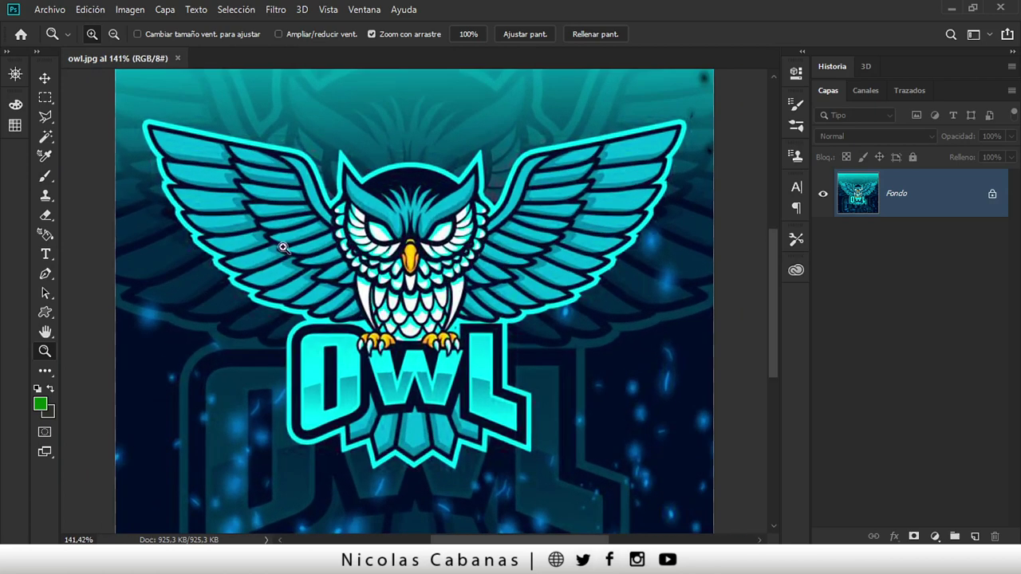
Step: Zoom out to about 109% to see the whole owl, and switch to the Pen tool in Path mode
drag(290, 203, 267, 215)
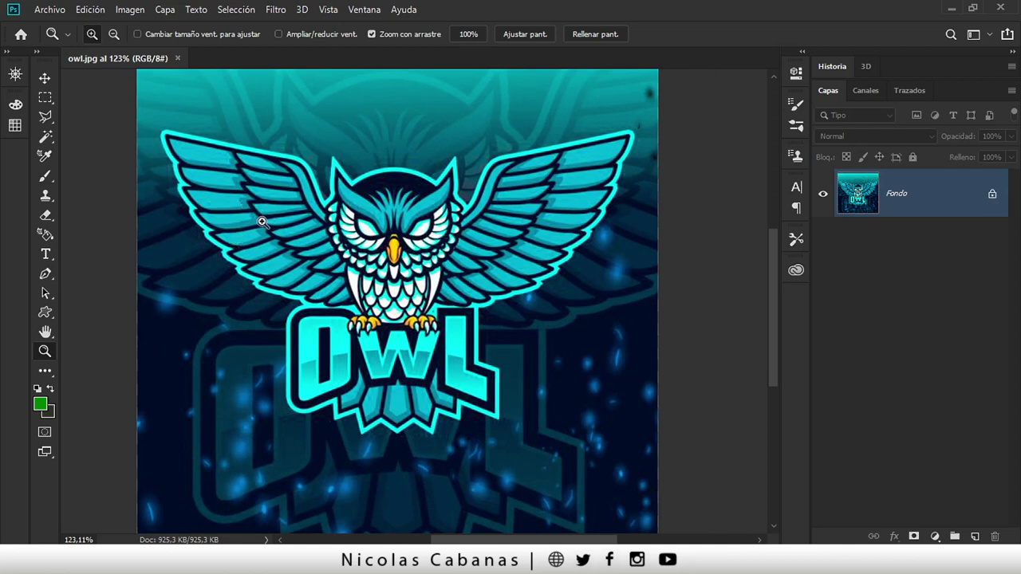
drag(261, 222, 255, 217)
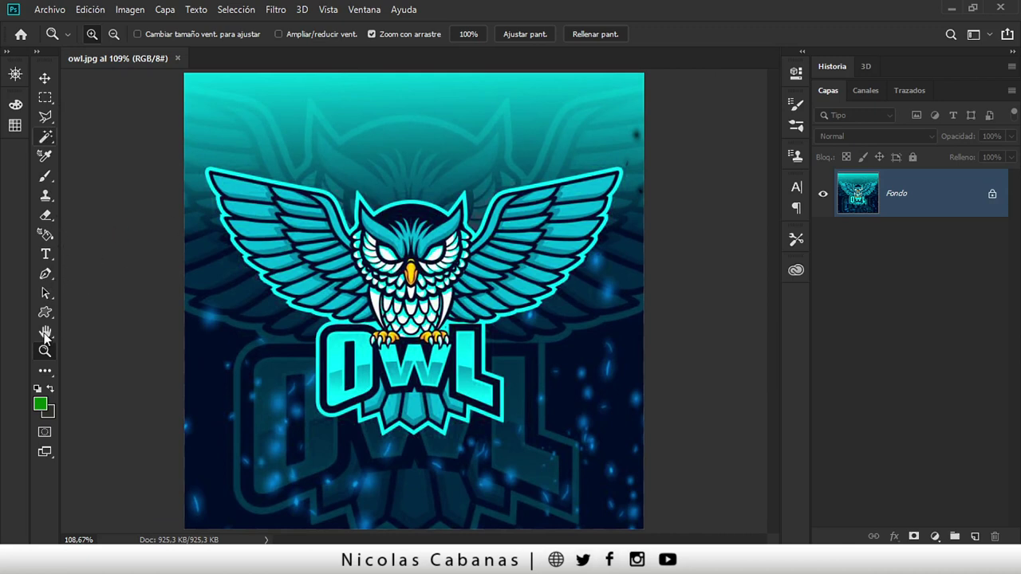
click(48, 276)
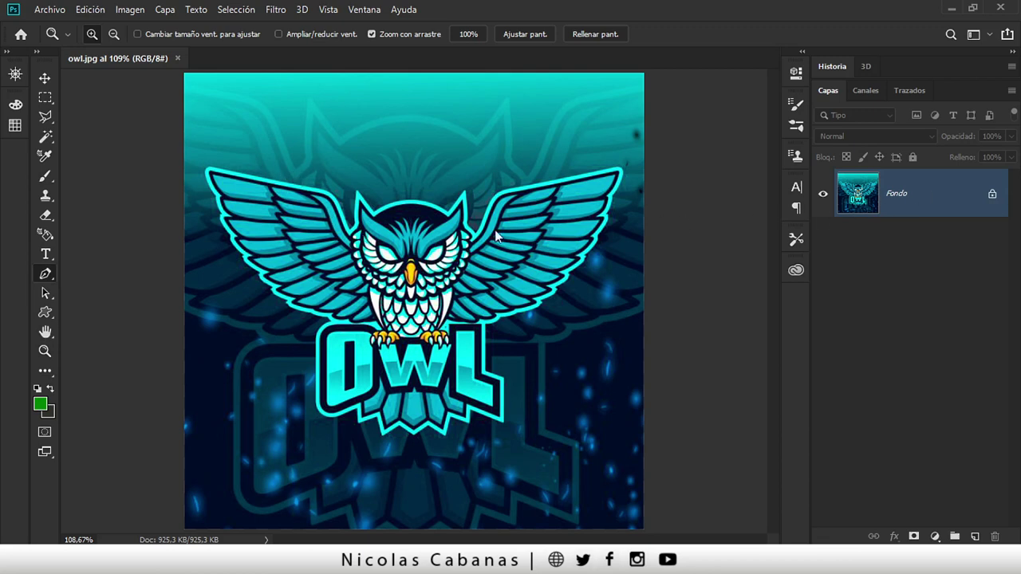
click(44, 273)
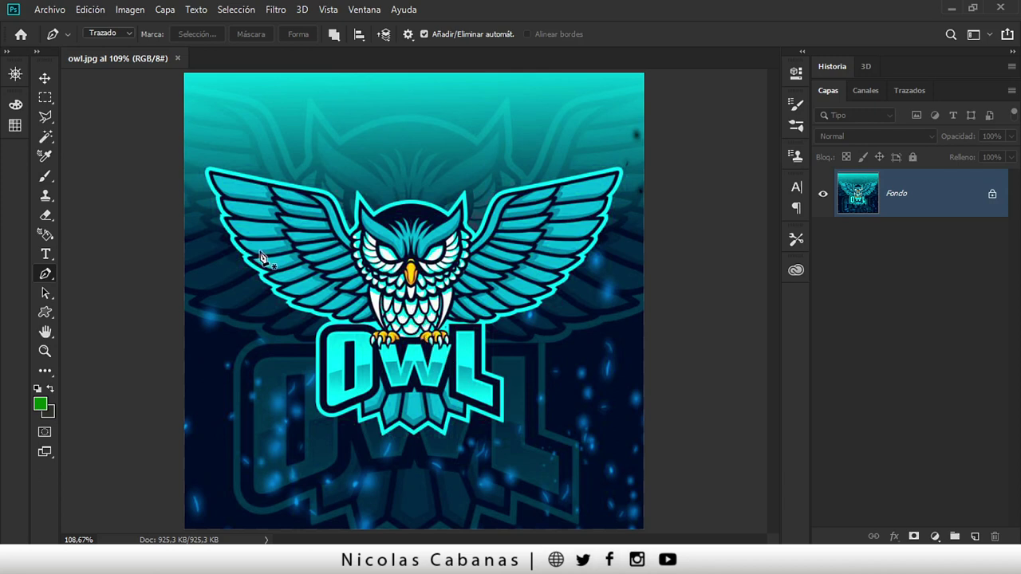
Step: Choose the Magic Wand and zoom in on the owl's wing
click(48, 137)
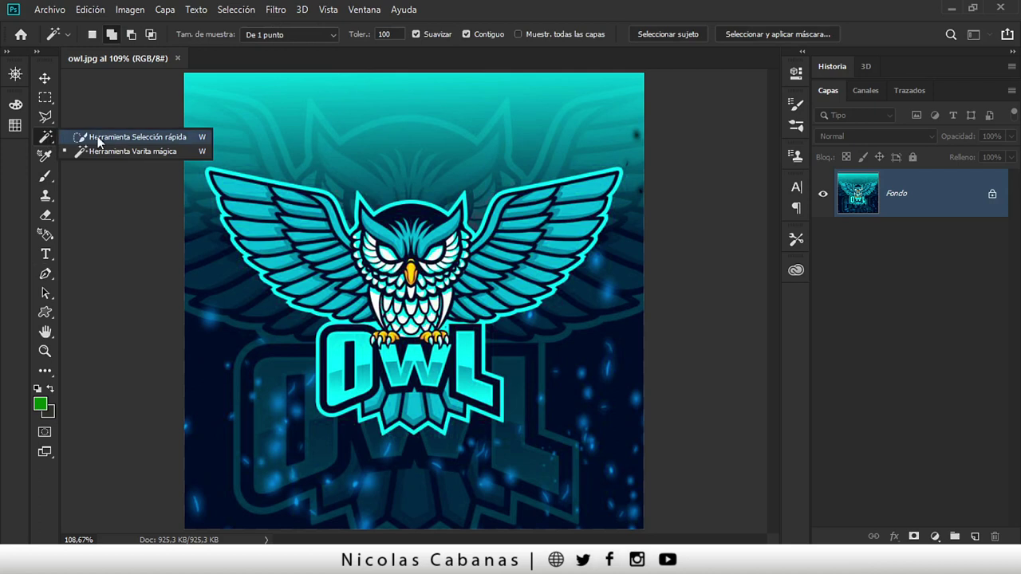
click(129, 148)
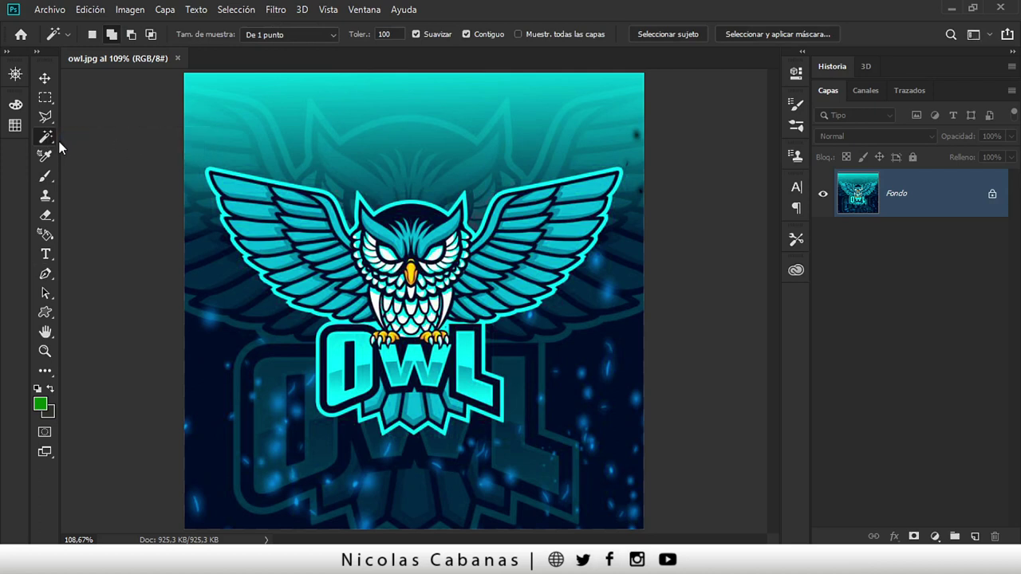
click(45, 351)
click(336, 237)
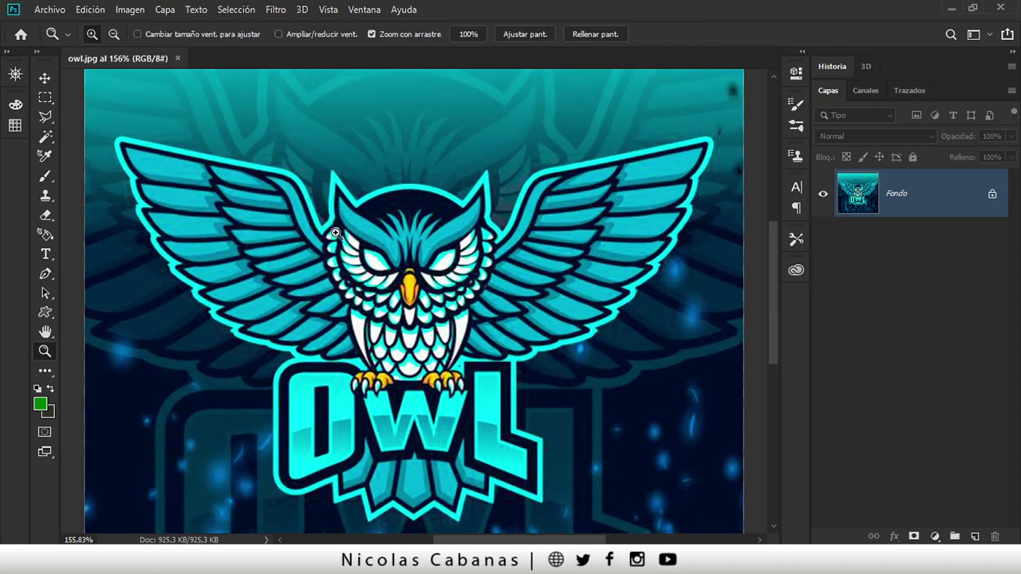
drag(334, 238, 329, 240)
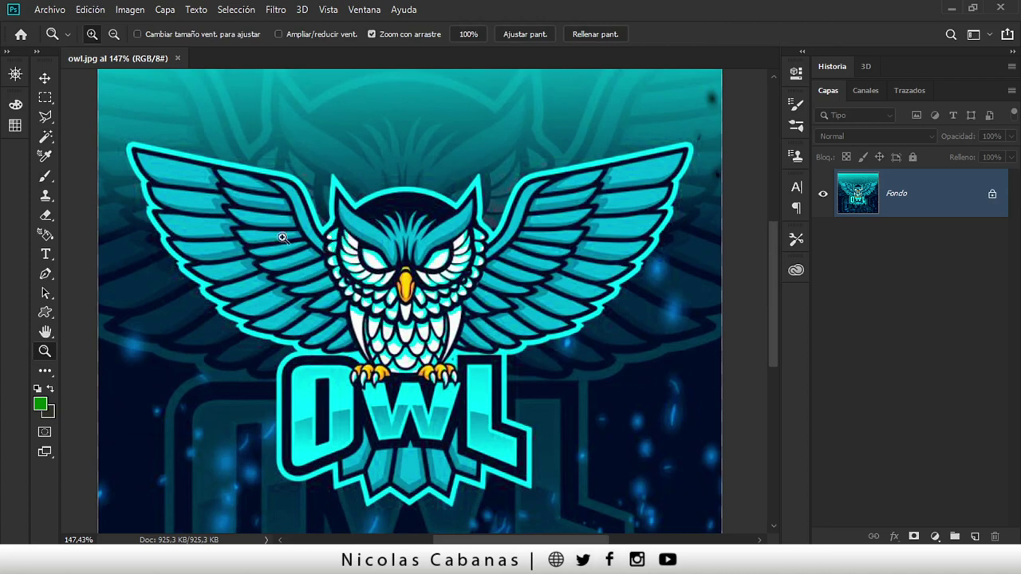
Step: Trial-select the cyan outline and right wing by colour, then deselect with Ctrl+D
drag(46, 137, 119, 145)
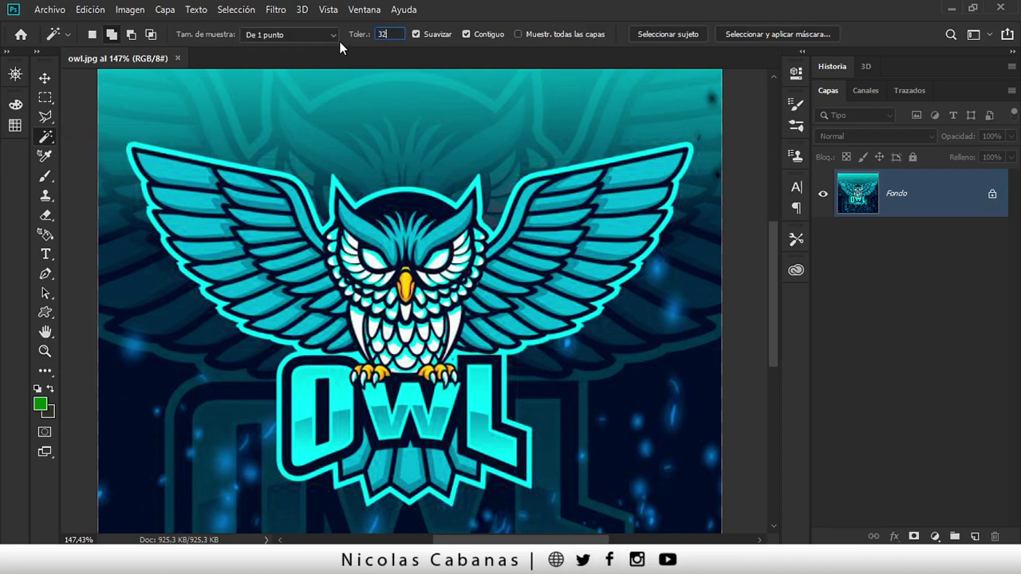
click(161, 150)
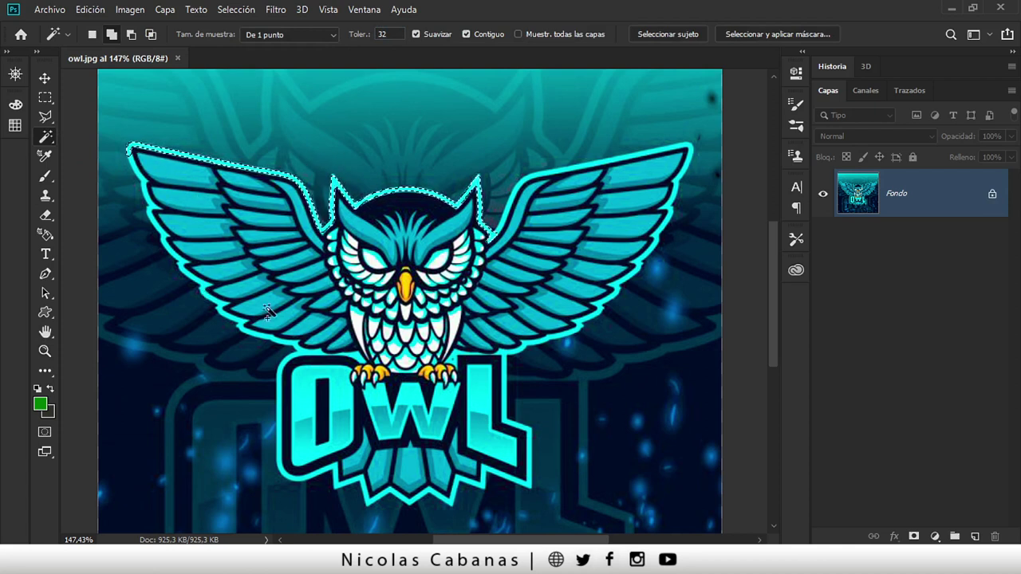
click(558, 190)
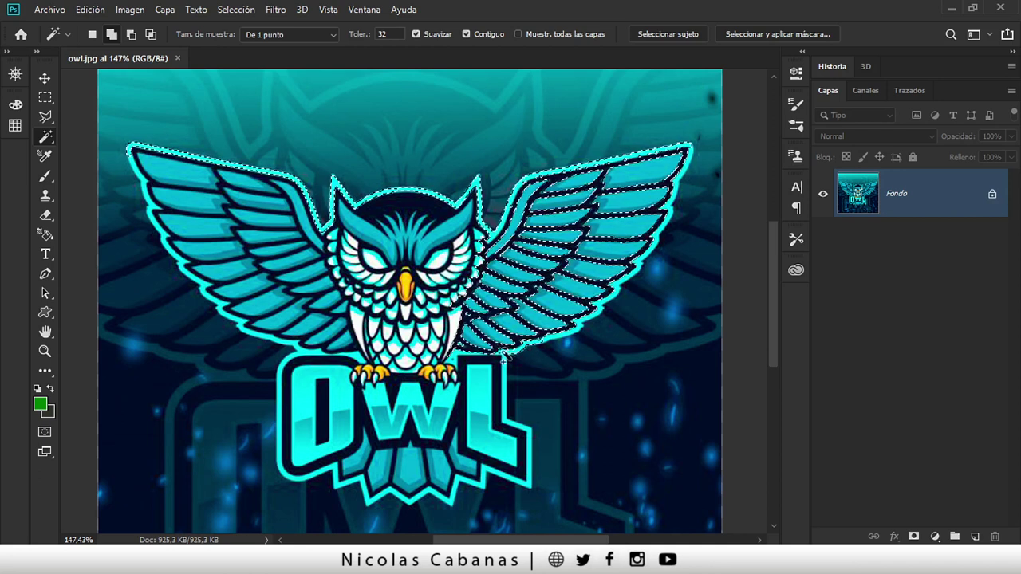
key(ctrl+d)
text(100)
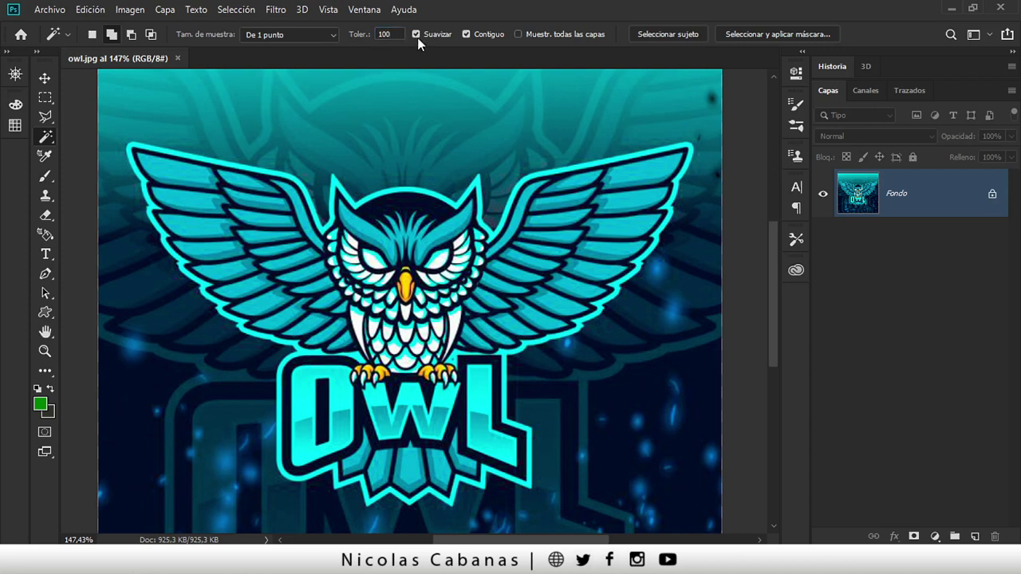
Step: Click the cyan outline with the Magic Wand at Tolerance 100, Contiguous, selecting the whole owl
click(180, 154)
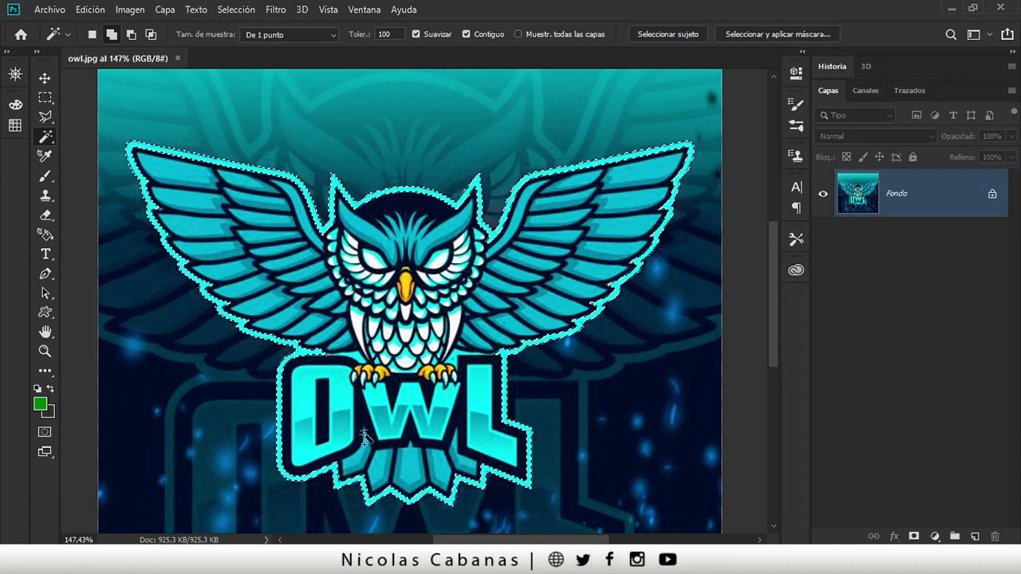
Step: In Quick Mask, paint the upper left wing and its feathers into the mask
click(45, 434)
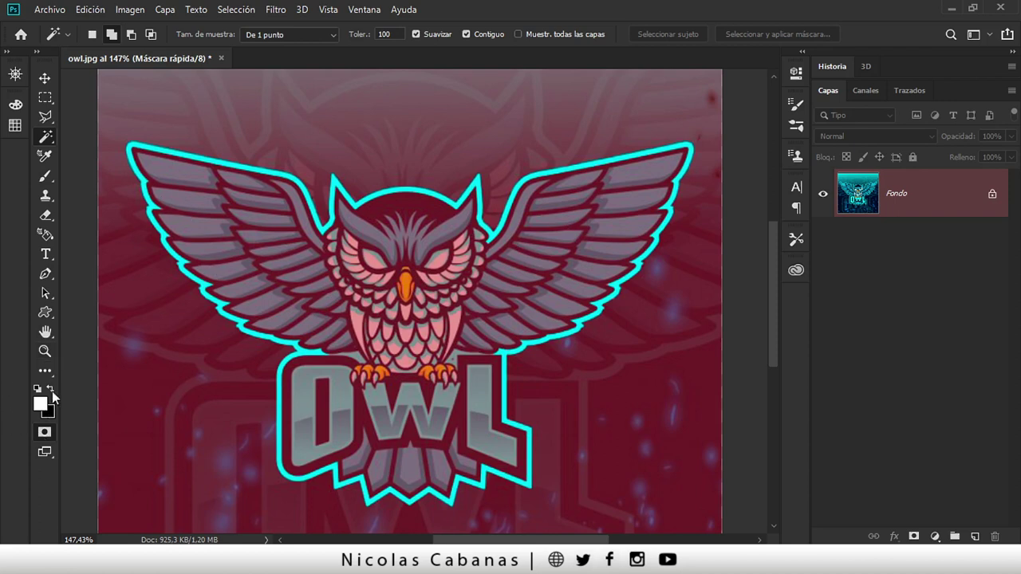
click(46, 176)
drag(195, 200, 259, 253)
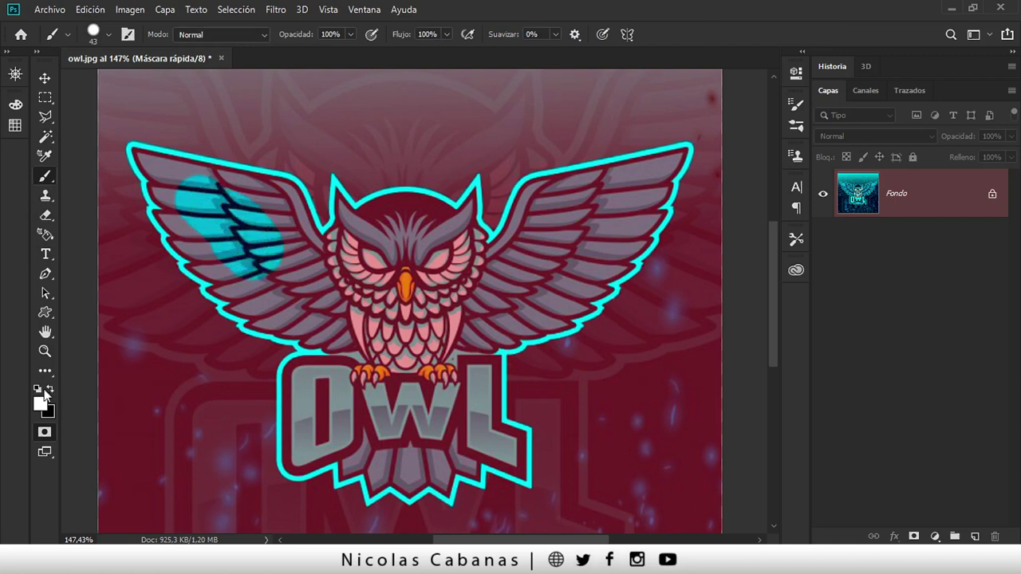
mouse_move(215, 188)
mouse_down()
mouse_move(262, 200)
mouse_move(331, 264)
mouse_move(343, 262)
mouse_up()
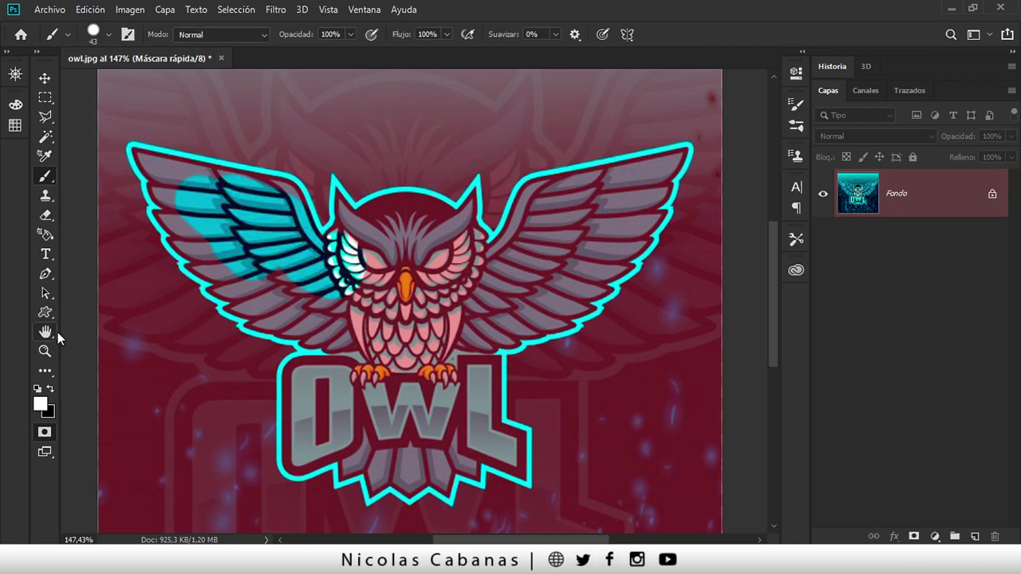
Step: Fill the owl area with the Paint Bucket and exit Quick Mask to restore the selection
click(48, 368)
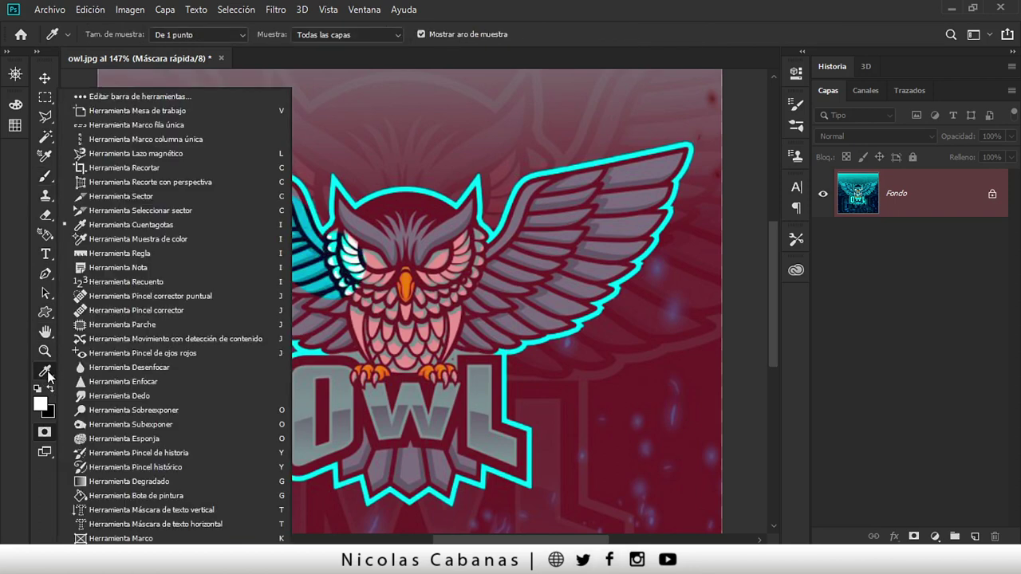
click(119, 495)
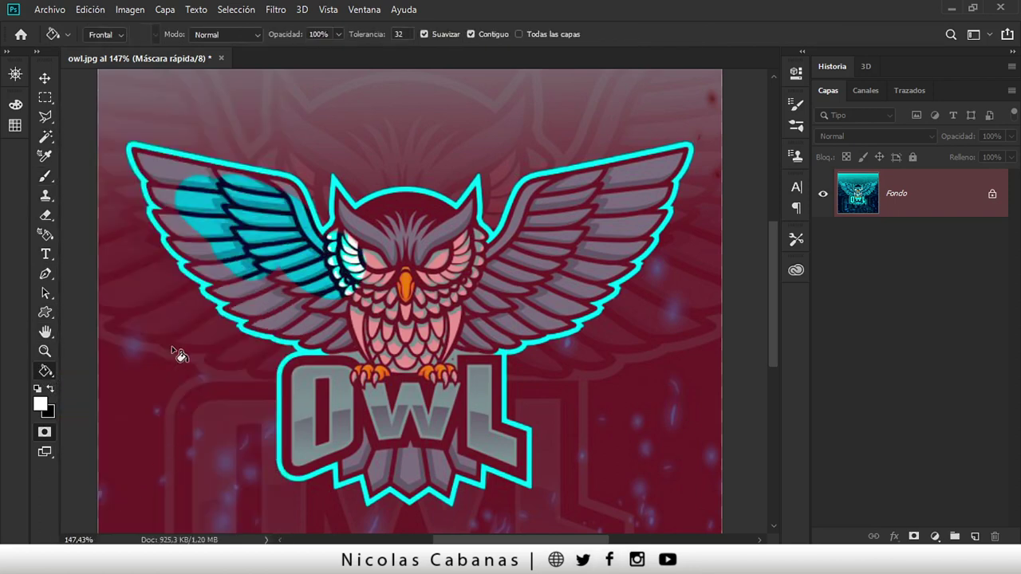
click(268, 299)
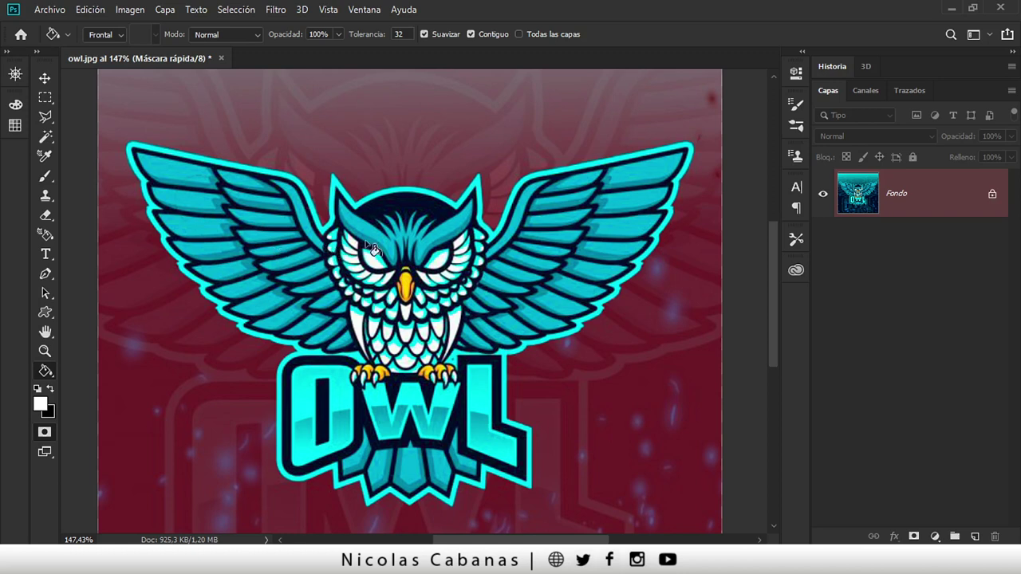
click(45, 434)
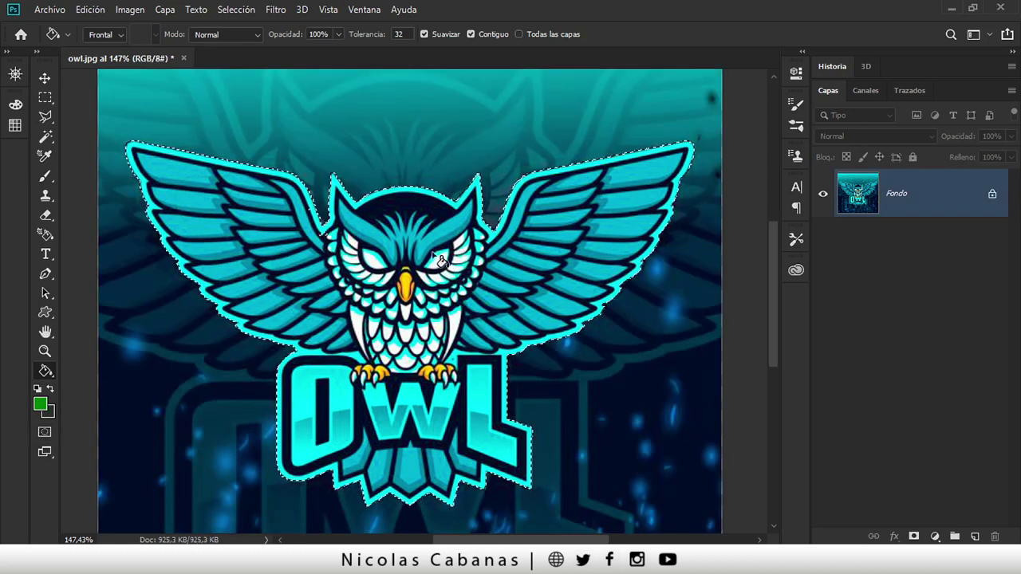
Step: Zoom in on the head and wing, and set up a 100%-opacity Pencil in Quick Mask
click(45, 351)
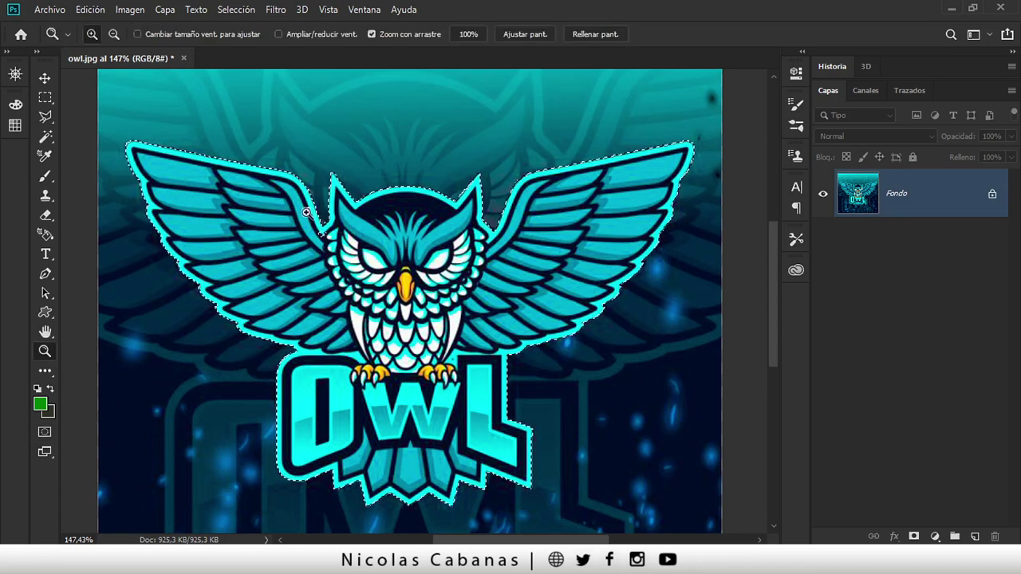
drag(310, 209, 372, 201)
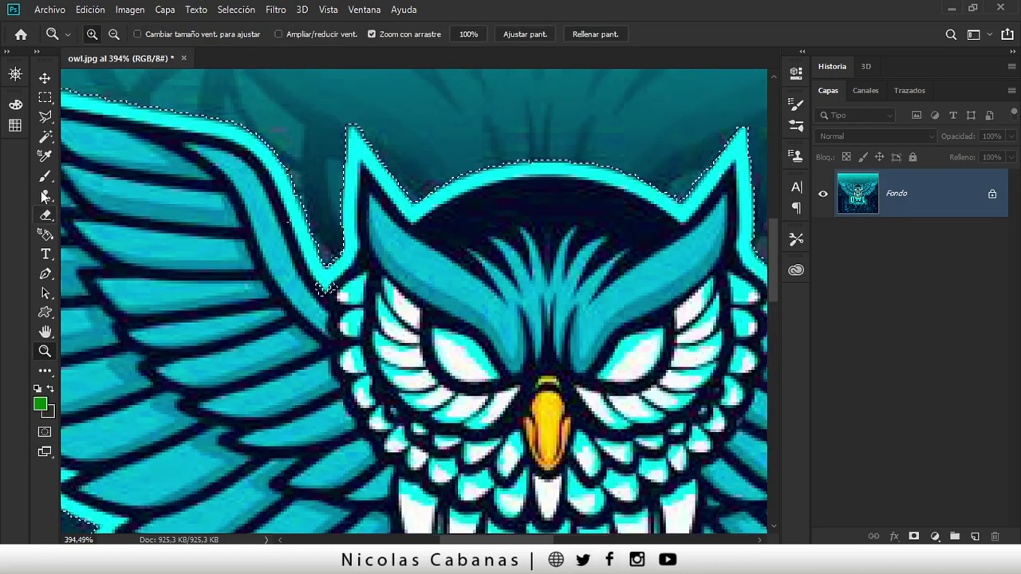
click(45, 175)
click(89, 189)
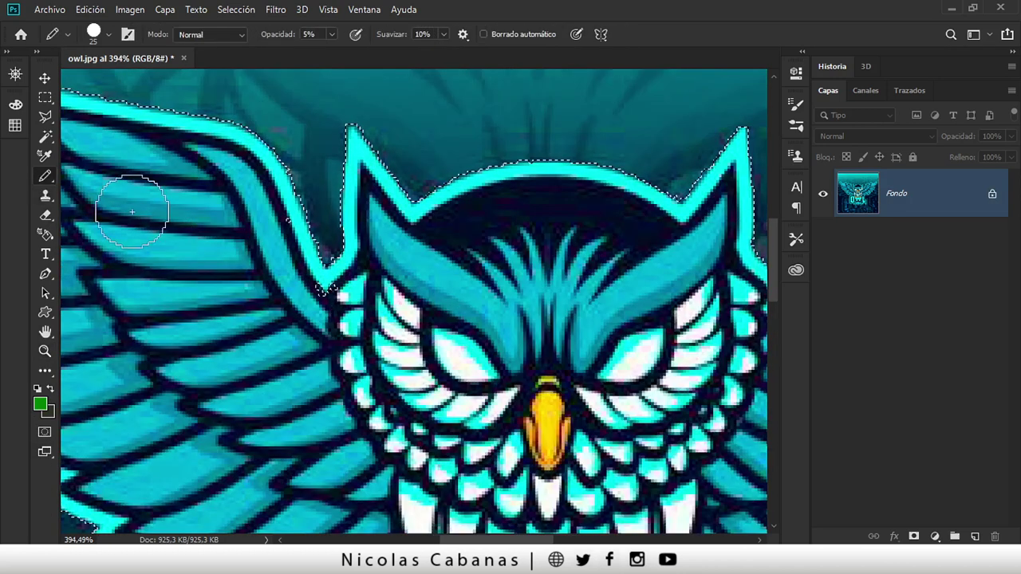
click(44, 432)
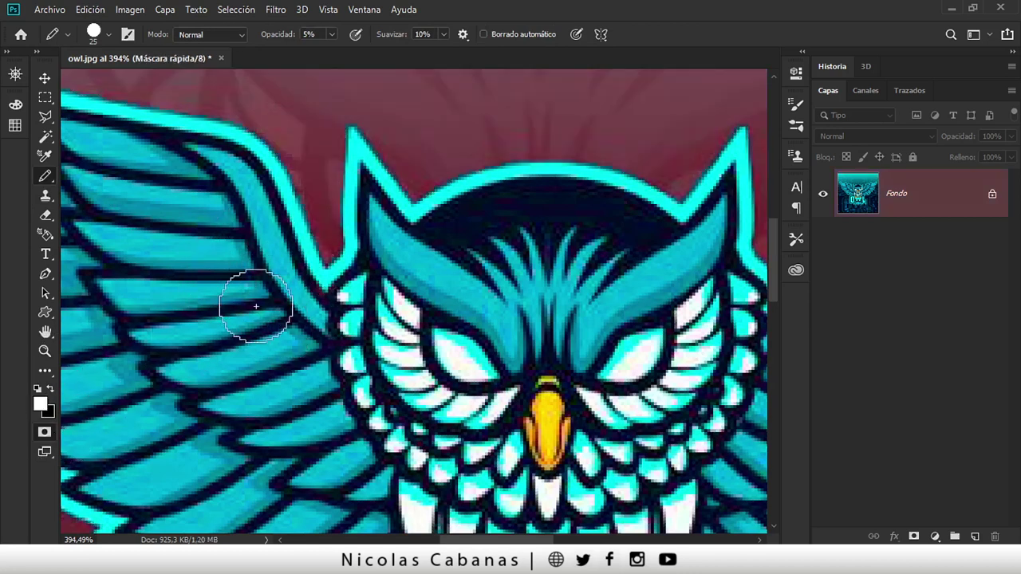
click(311, 34)
text(100)
key(Return)
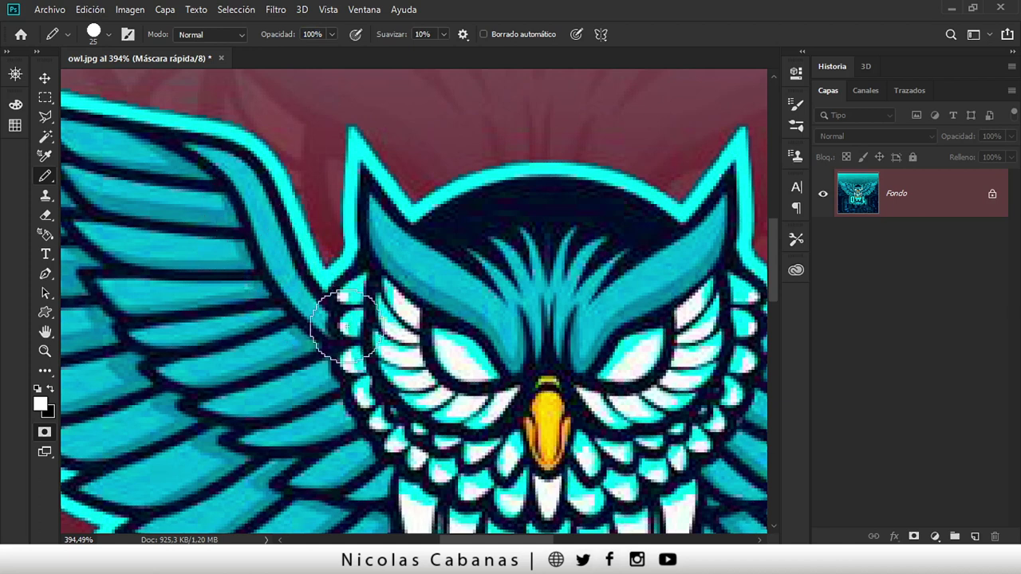
Step: Fix the edge gap where wing meets head, toggling Quick Mask to check the selection outline
scroll(351, 319, down, 1)
scroll(351, 327, down, 1)
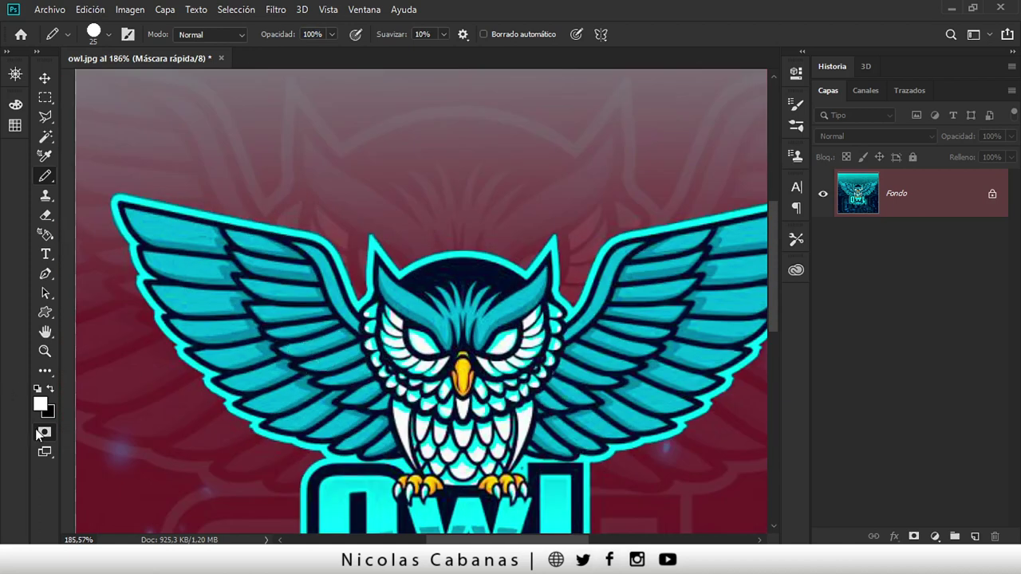
click(37, 430)
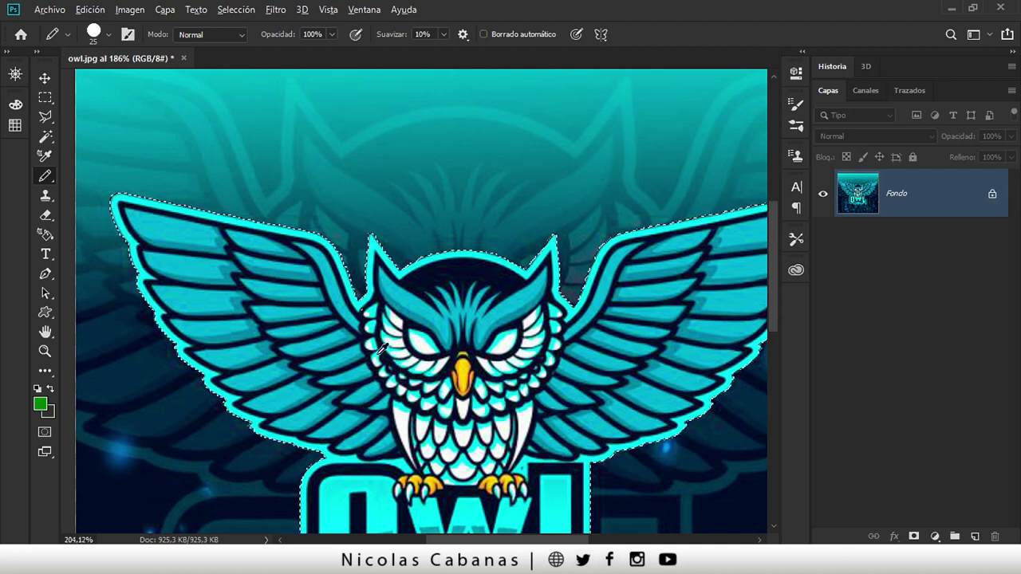
scroll(381, 348, up, 1)
key(q)
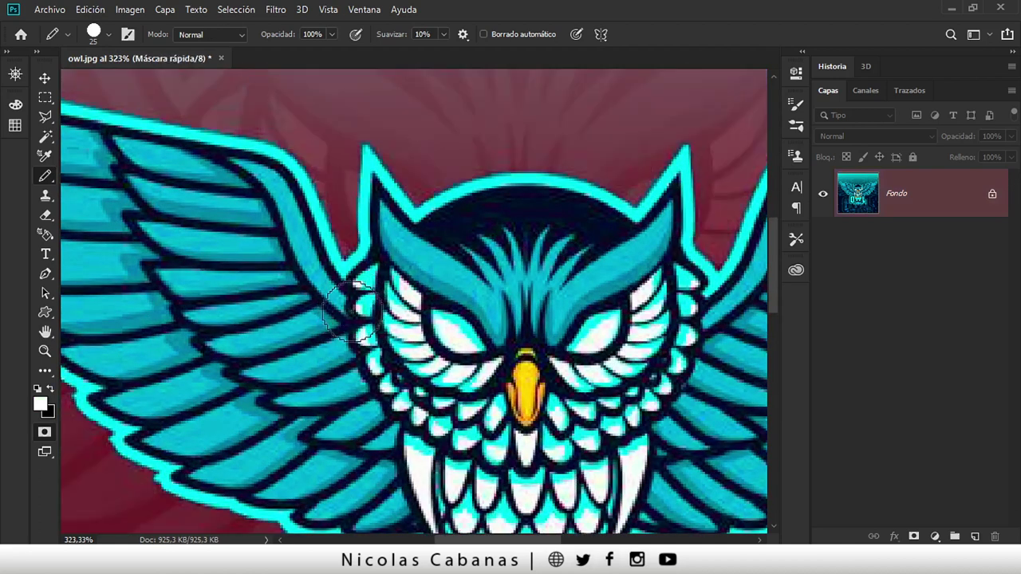
key(q)
key(q)
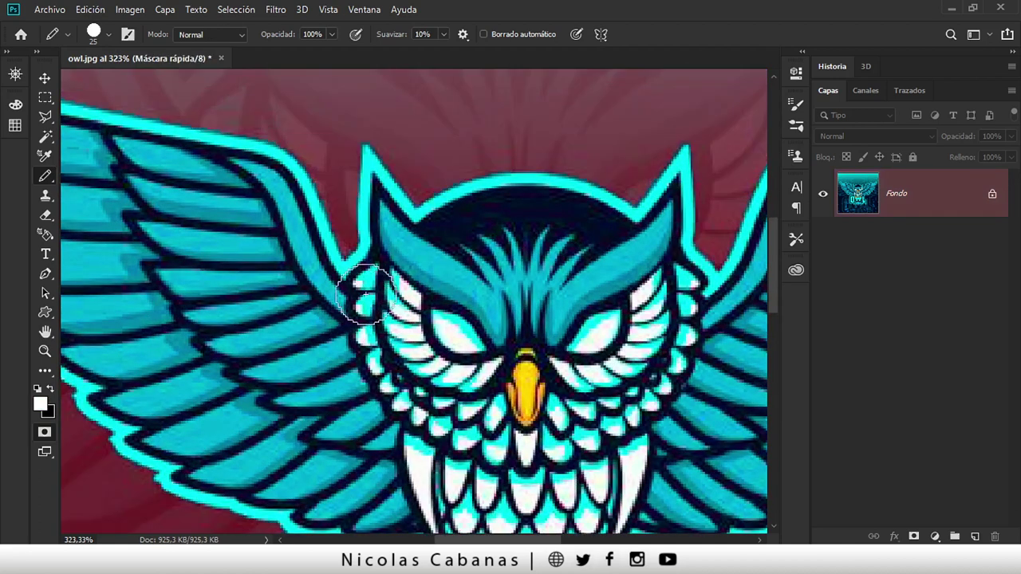
key(q)
scroll(391, 328, down, 1)
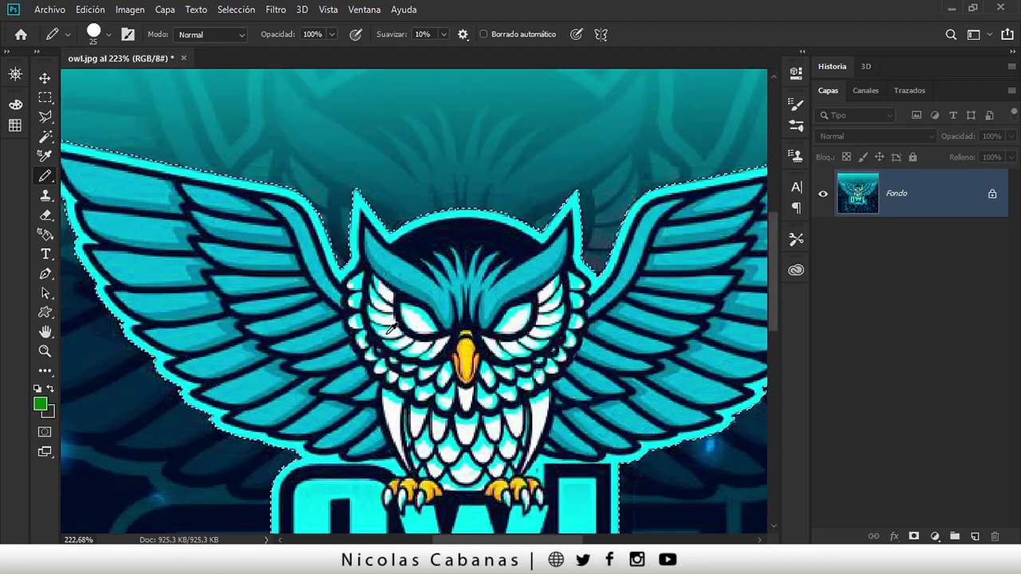
scroll(391, 327, down, 1)
scroll(383, 311, down, 1)
scroll(371, 279, down, 1)
scroll(361, 260, up, 1)
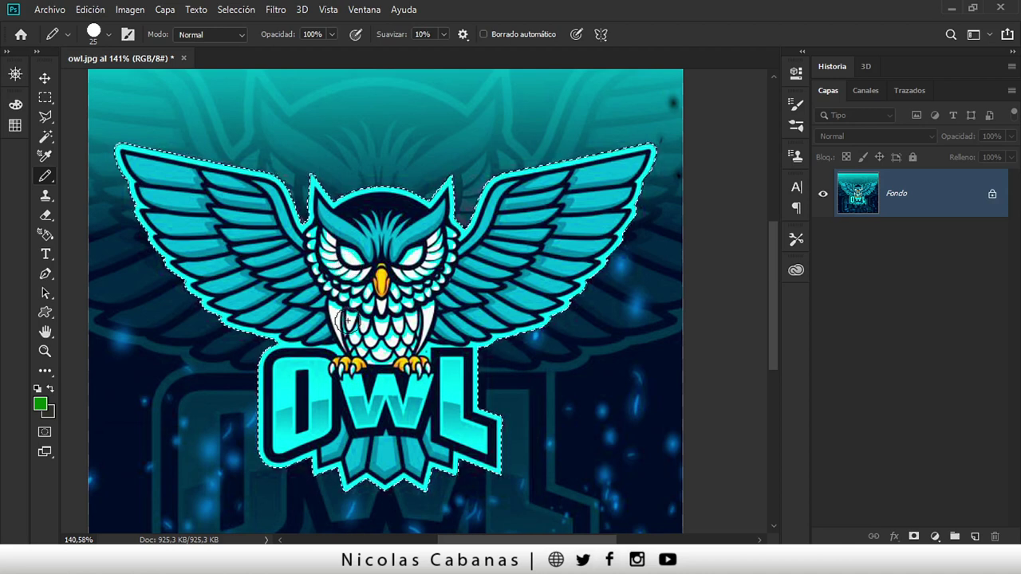
Step: Unlock Fondo into Capa 0, add a layer mask from the owl selection, and zoom out
click(993, 194)
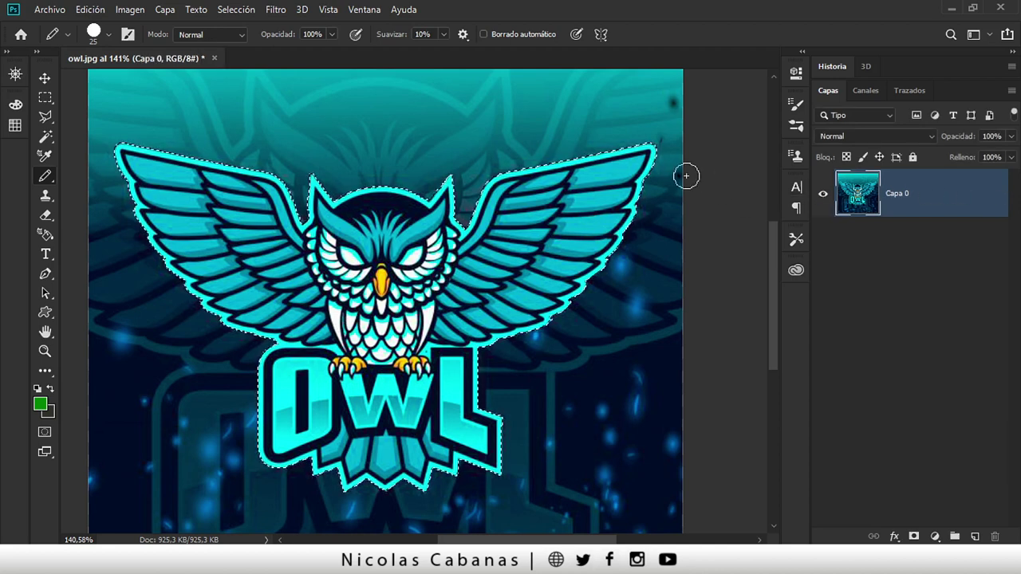
click(914, 536)
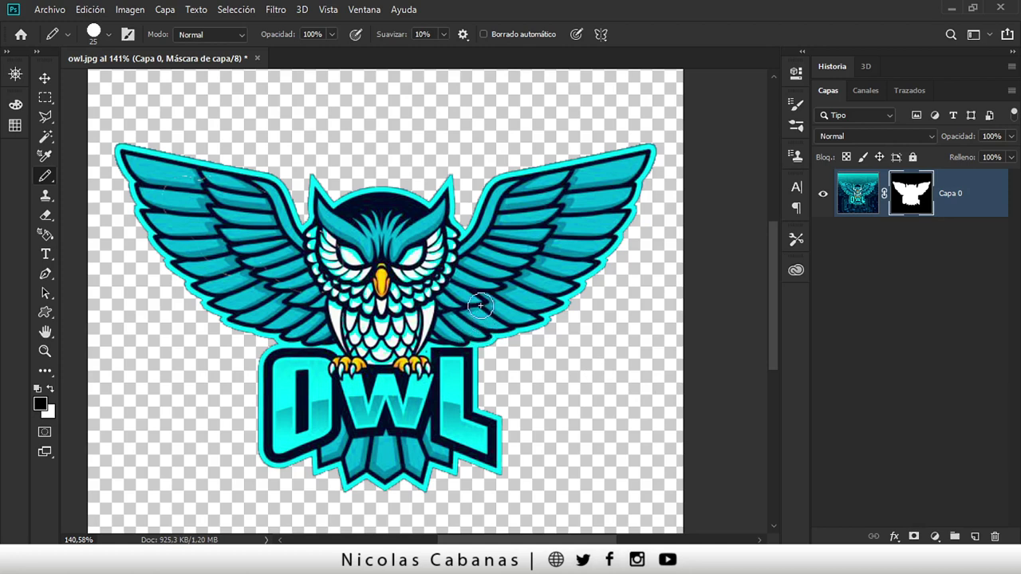
key(z)
alt+click(419, 283)
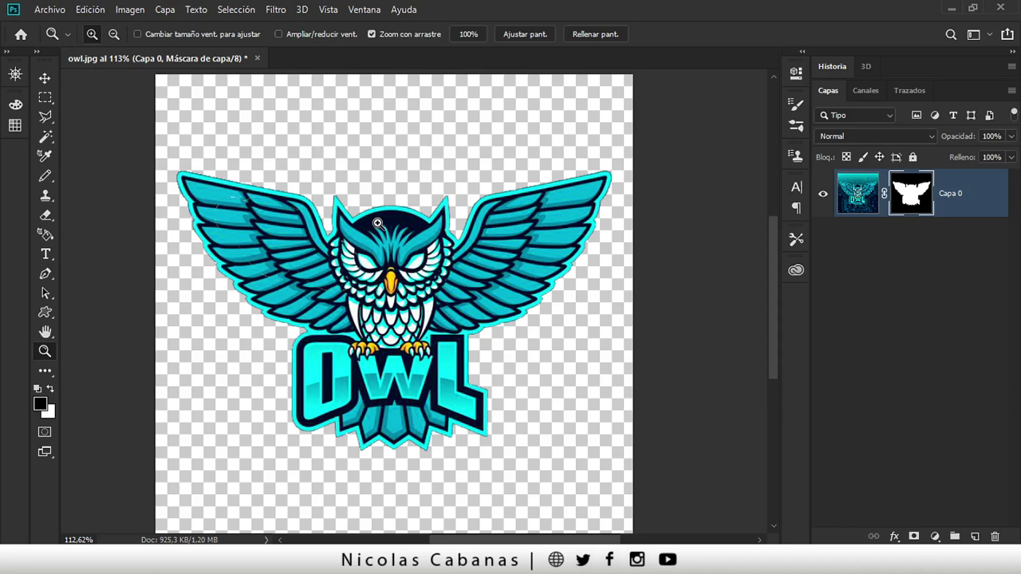
click(405, 223)
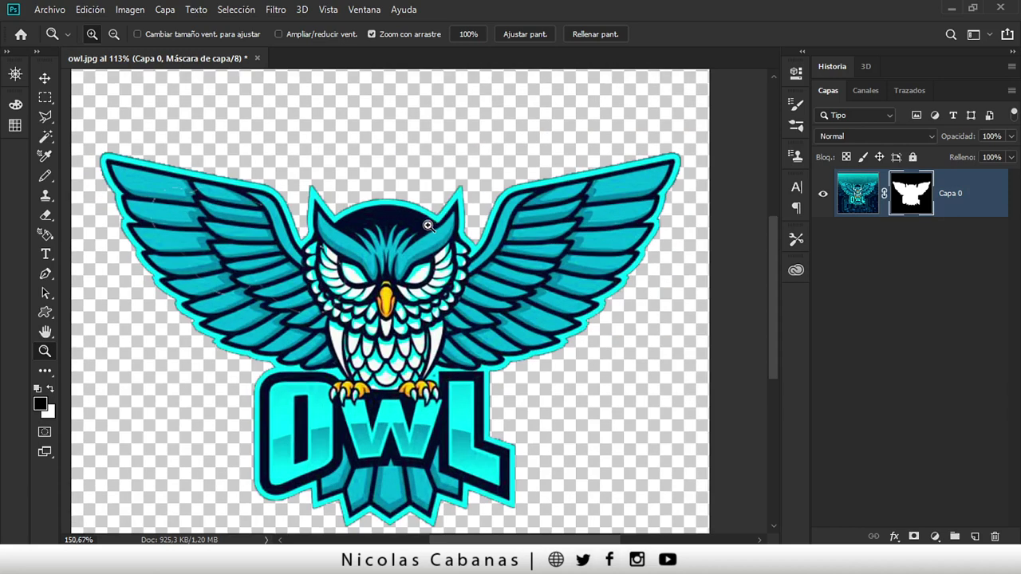